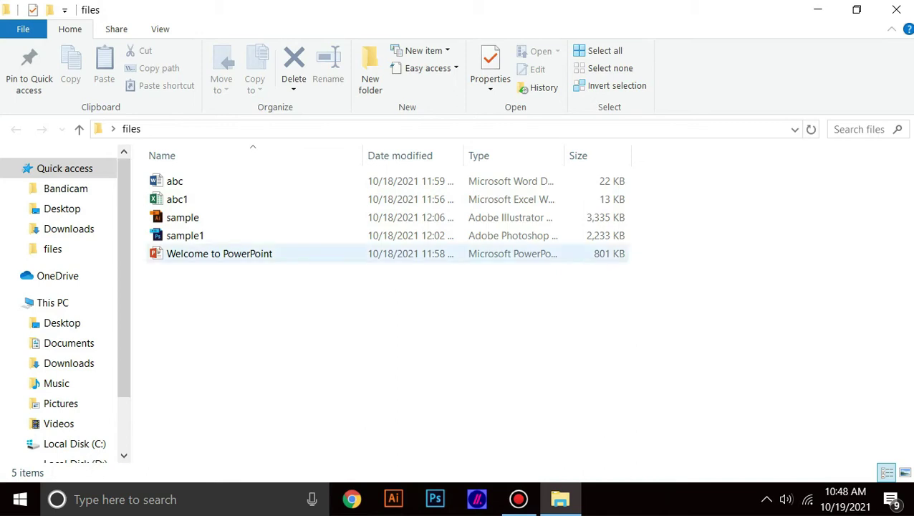
Step: Open the abc Word document from the files folder and look through its contents
double_click(175, 181)
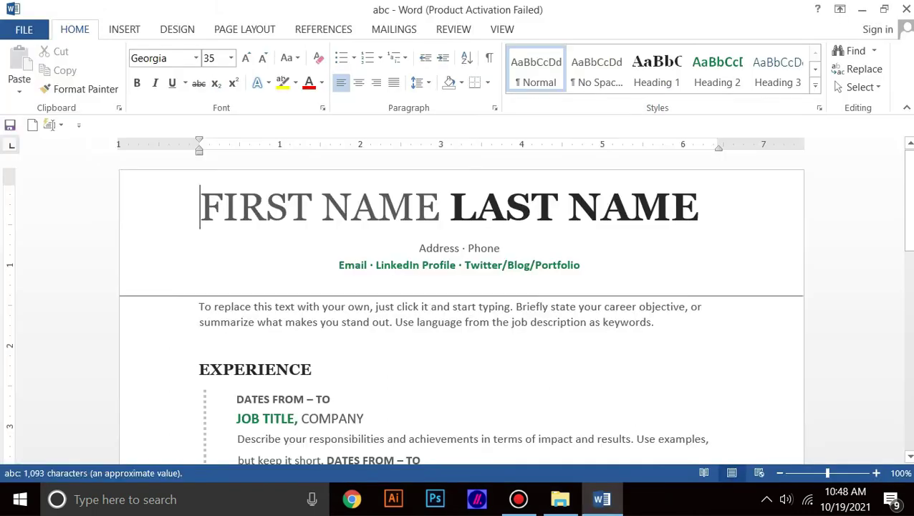
scroll(457, 305, down, 1)
scroll(461, 308, down, 1)
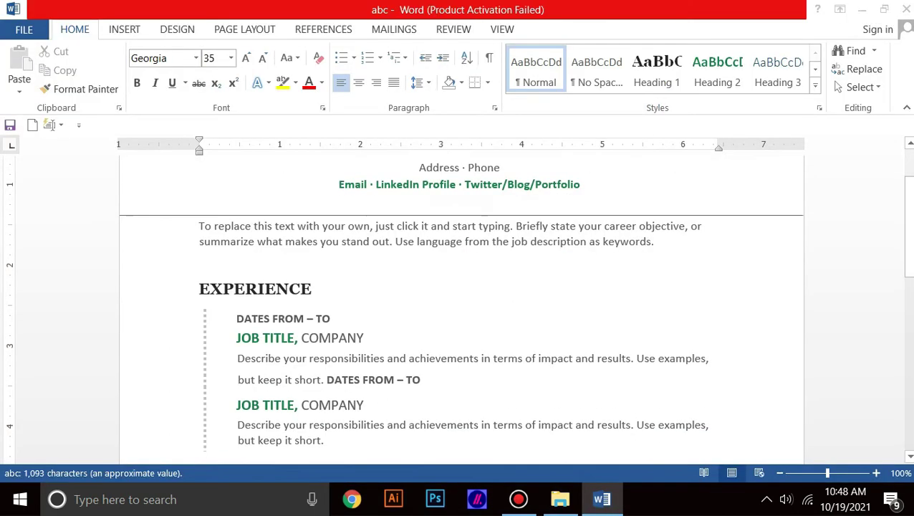
click(628, 414)
scroll(628, 414, down, 4)
scroll(457, 305, down, 2)
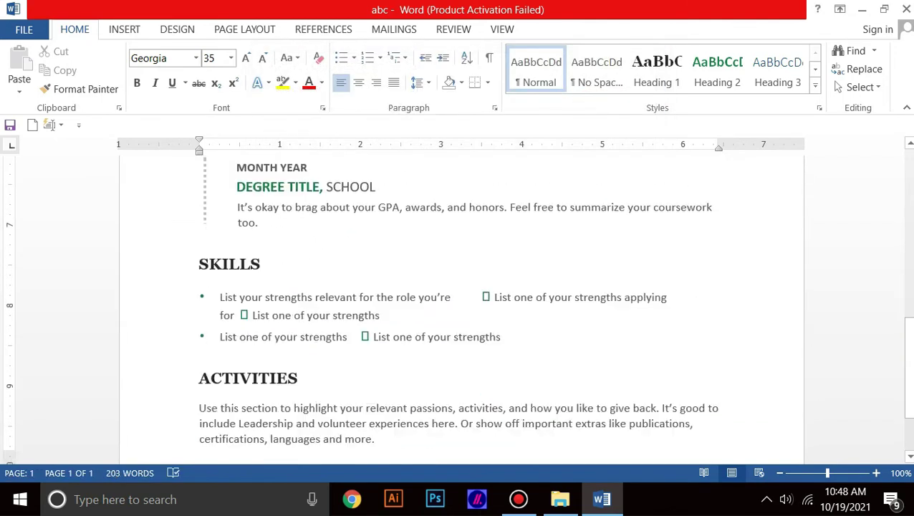
scroll(457, 305, up, 6)
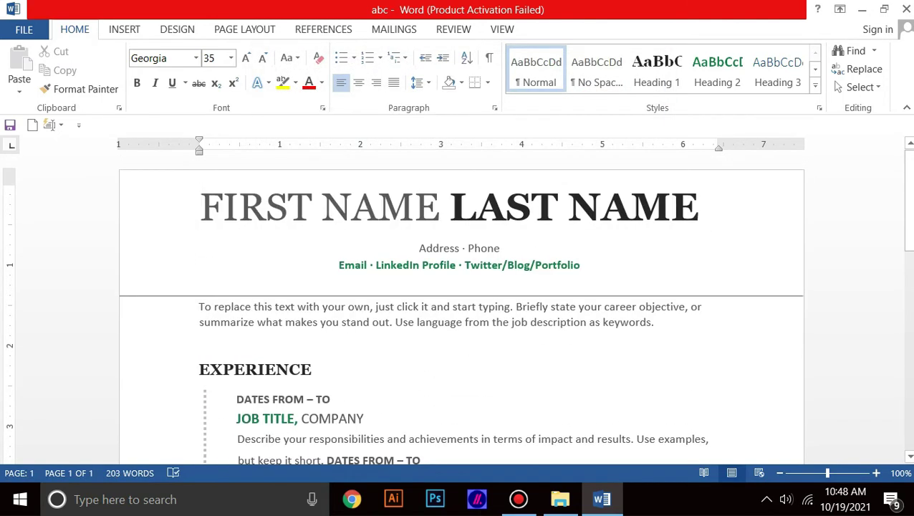
Step: Start saving a copy of the document on the computer, creating and opening a folder named pdf inside Music as the destination
click(24, 29)
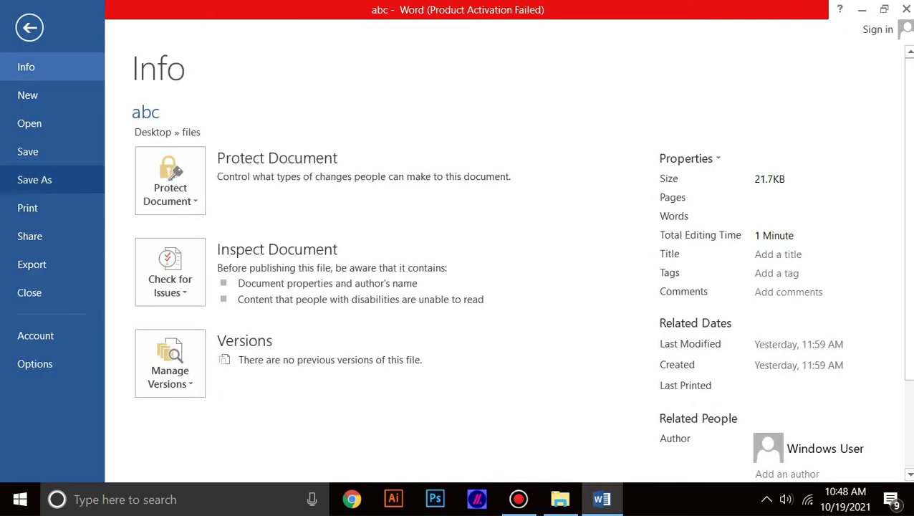
click(34, 179)
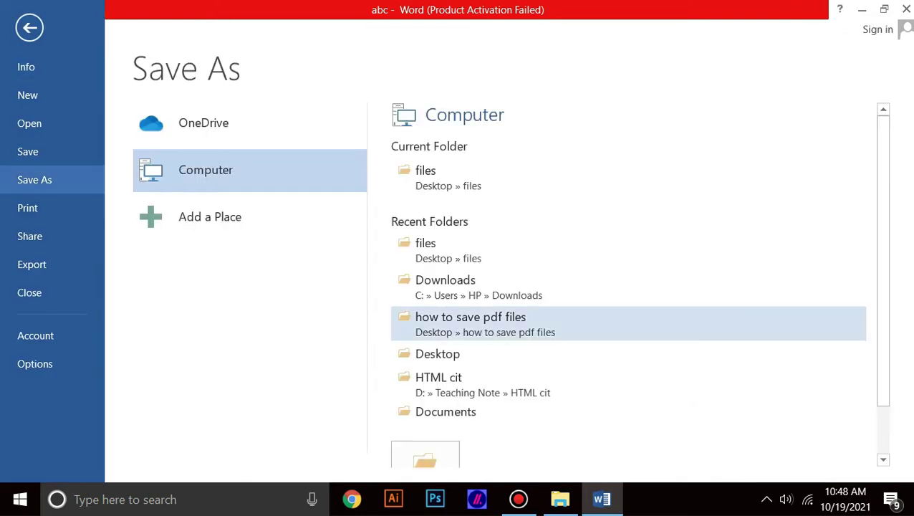
scroll(472, 323, down, 2)
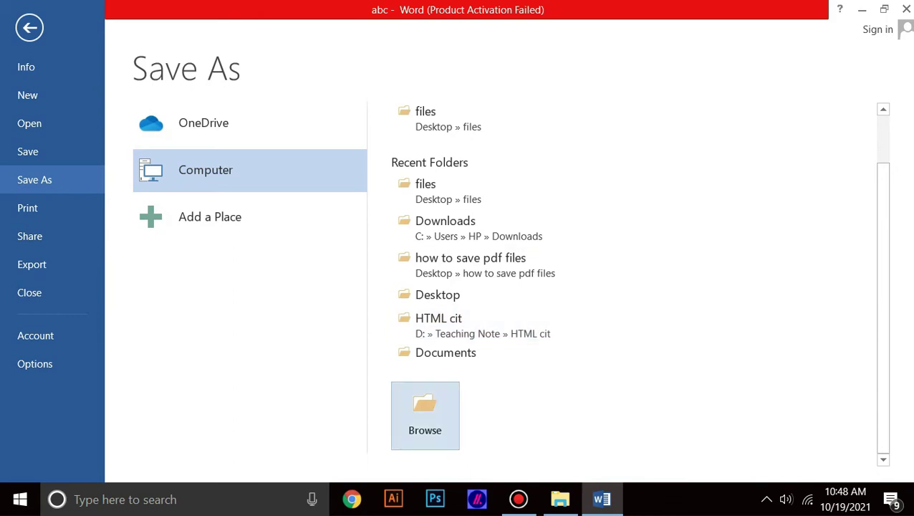
click(425, 415)
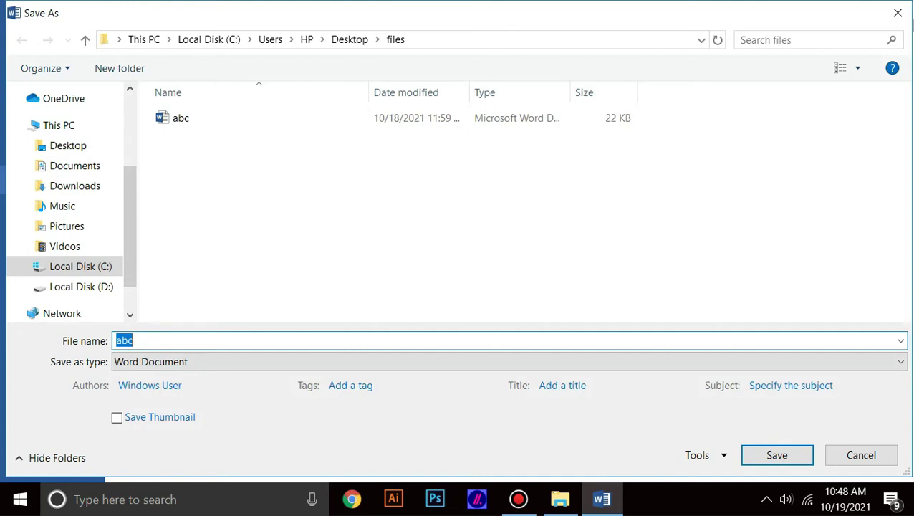
click(62, 206)
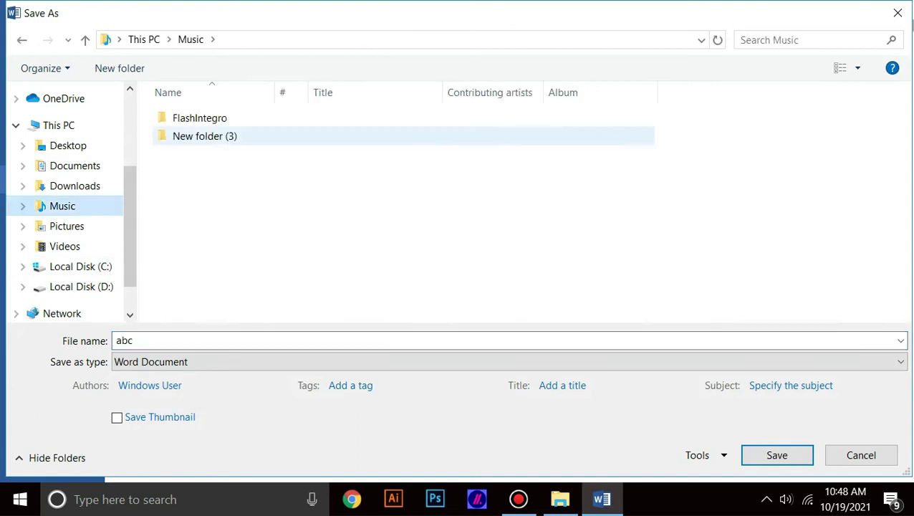
click(120, 68)
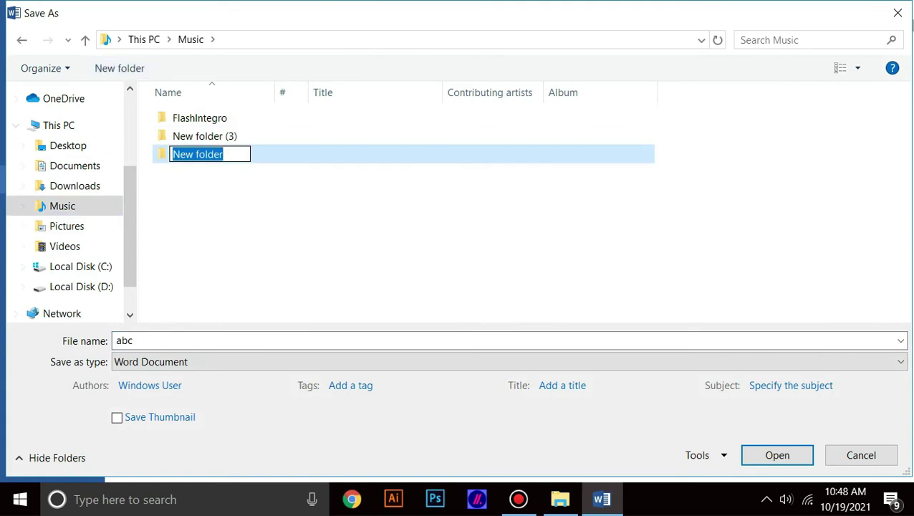
key(BackSpace)
text(pdb)
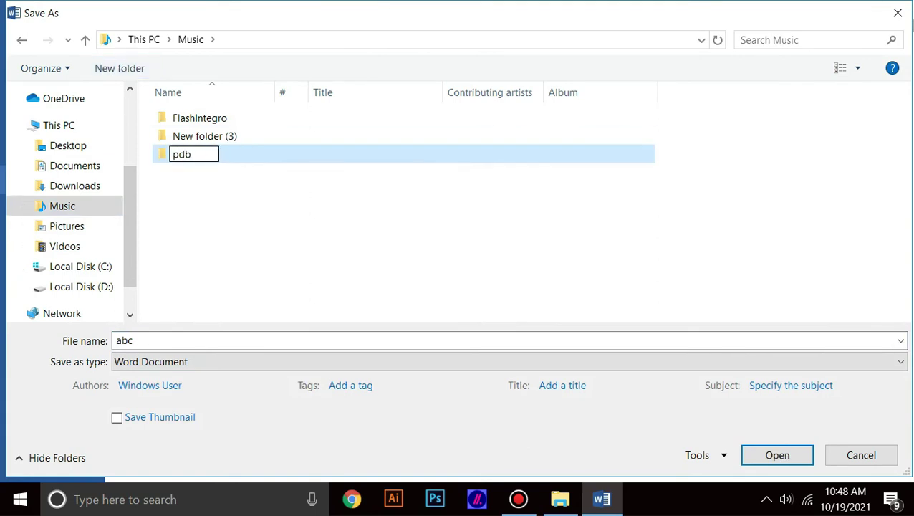
key(BackSpace)
text(f)
key(Return)
key(Return)
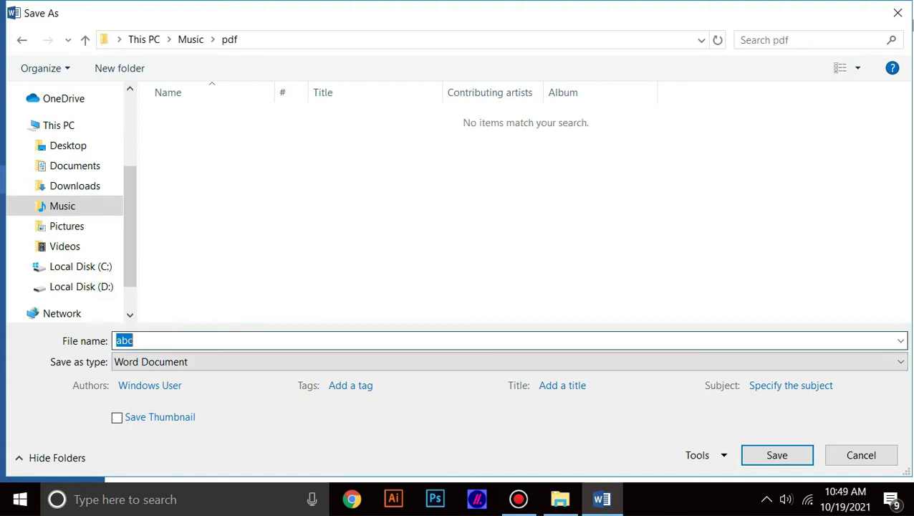
Step: Save the document as a PDF named abc in the new pdf folder
key(BackSpace)
text(abc)
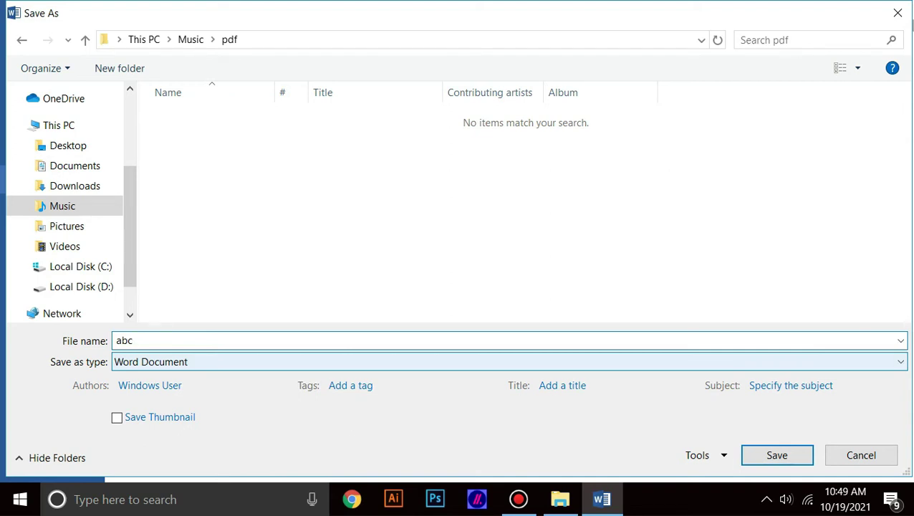
click(510, 362)
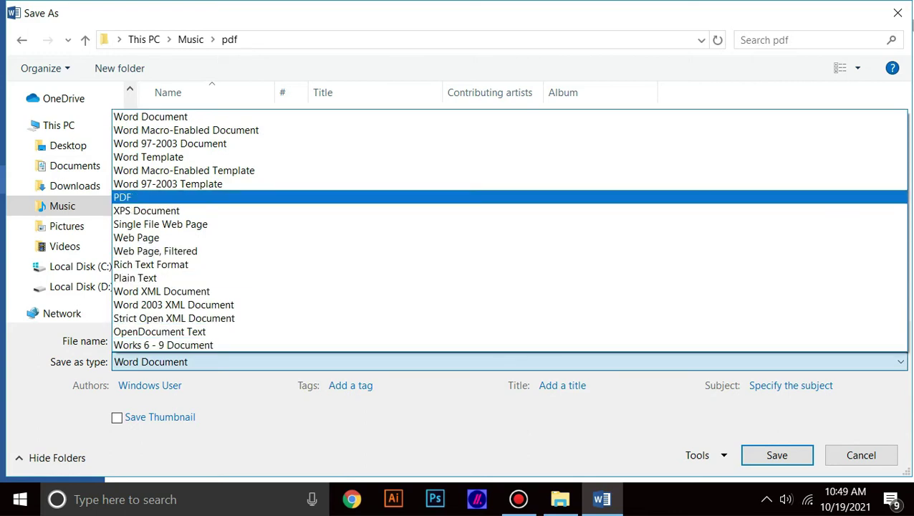
key(Return)
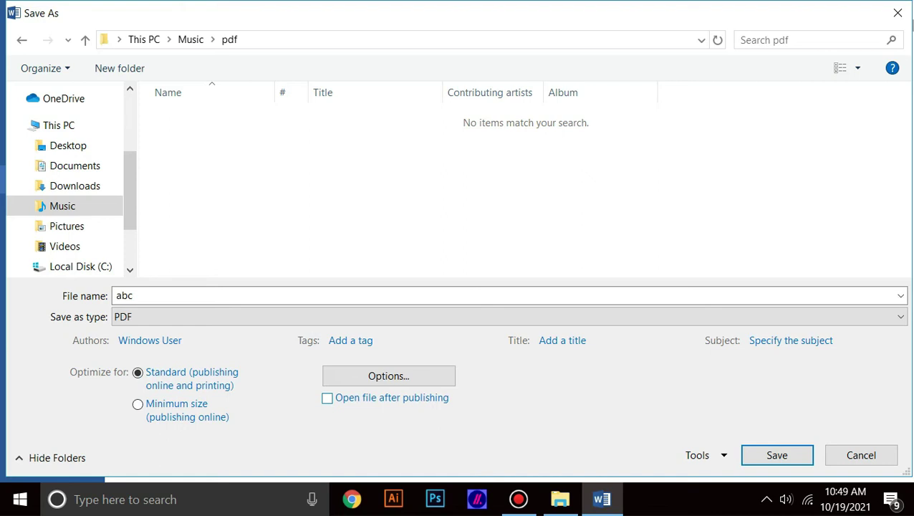
click(328, 398)
click(327, 398)
click(326, 398)
click(328, 398)
key(Return)
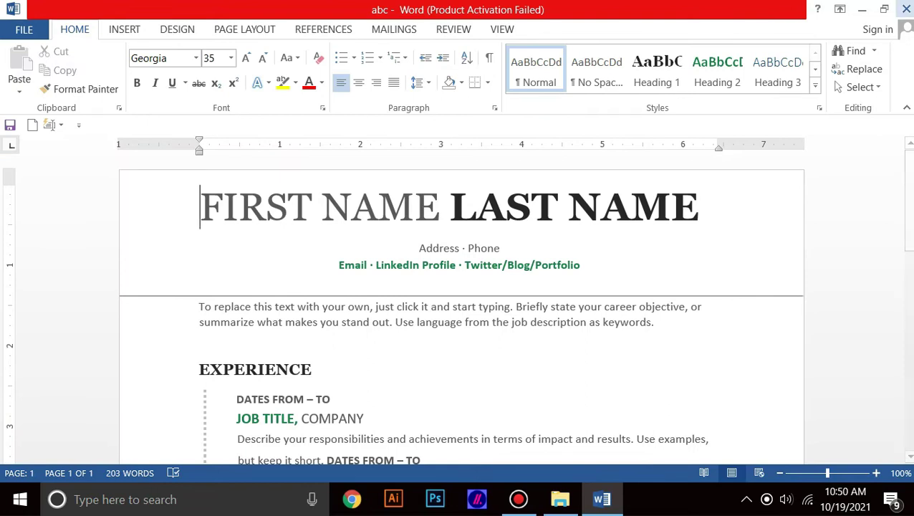
Step: Close the Word document and go to the pdf folder inside Music in File Explorer
click(905, 9)
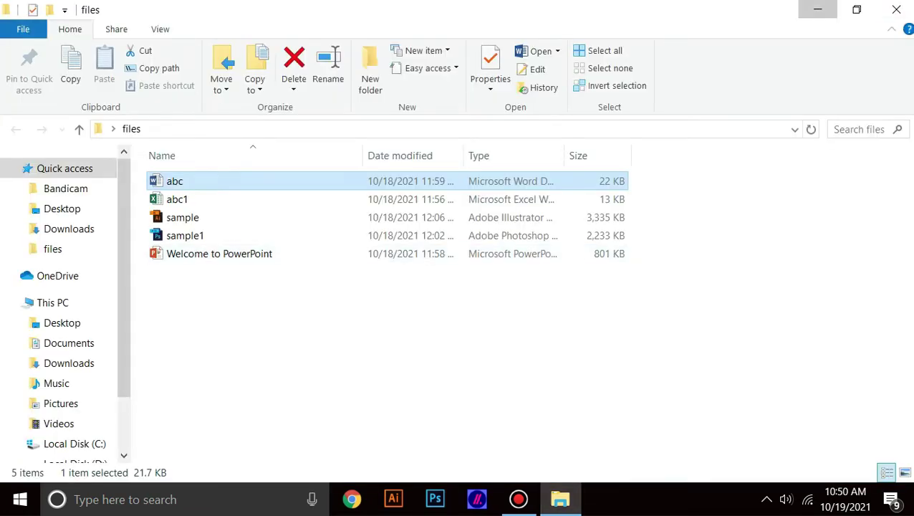
click(896, 9)
double_click(31, 125)
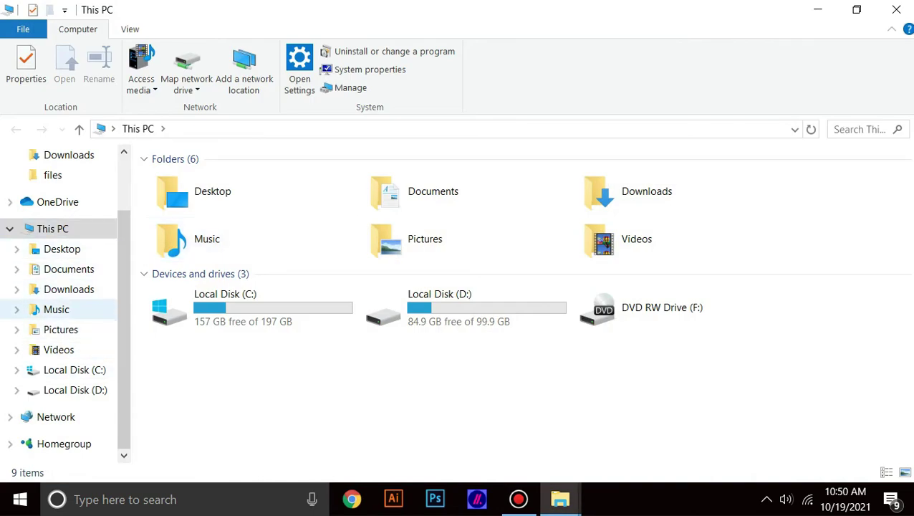
click(56, 309)
double_click(305, 185)
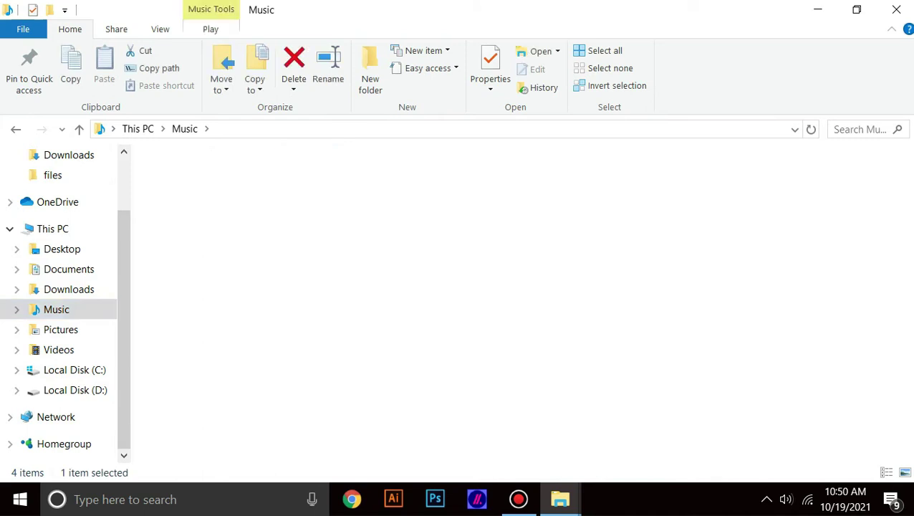
Step: Open the exported abc PDF, look through its page from start to end, and close it
double_click(174, 181)
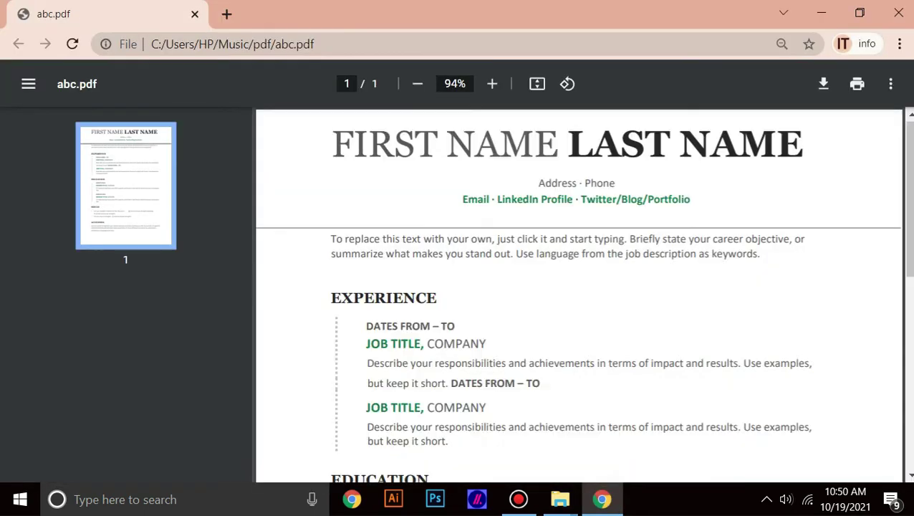
scroll(579, 294, down, 5)
scroll(579, 294, down, 2)
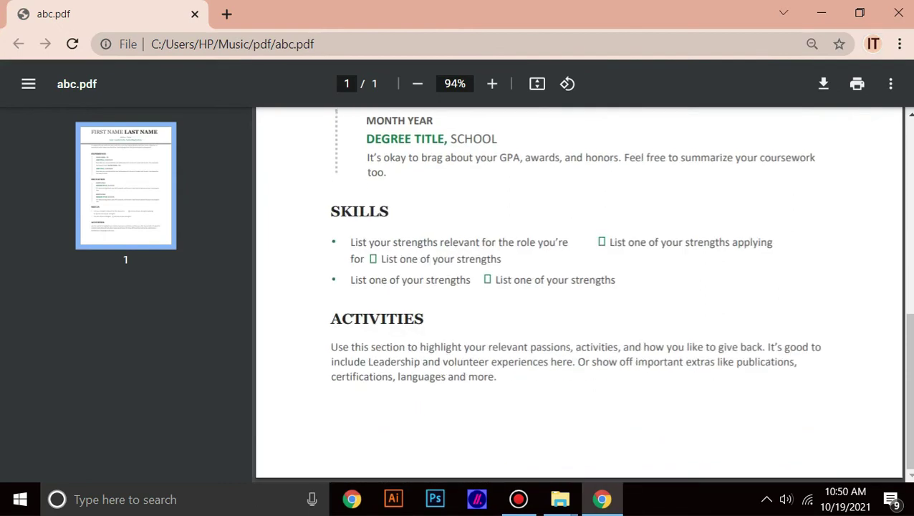
scroll(578, 294, up, 8)
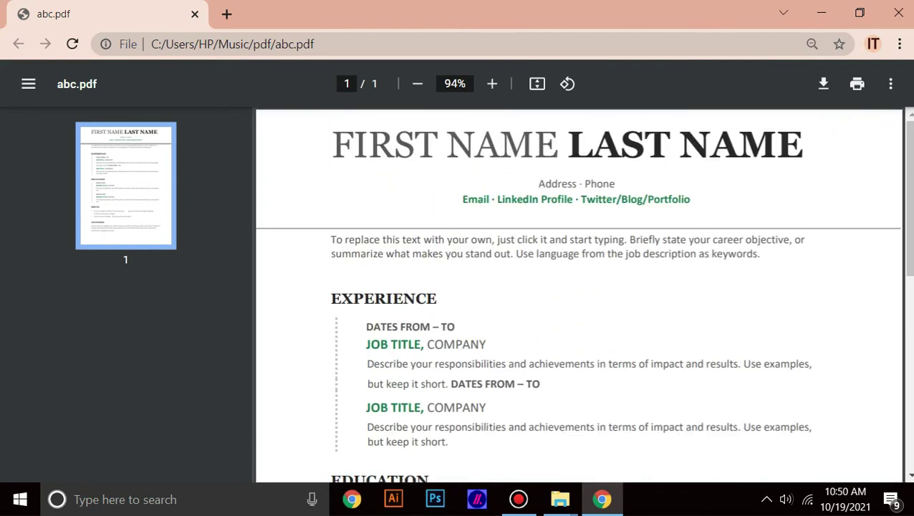
click(898, 13)
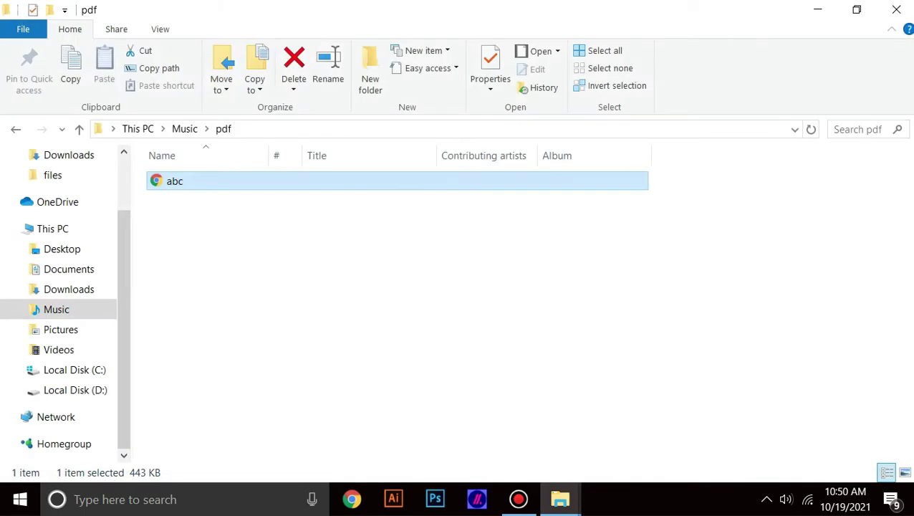
Step: Return to the files folder window, open the abc1 Excel workbook and dismiss the activation wizard
mouse_move(559, 499)
click(459, 423)
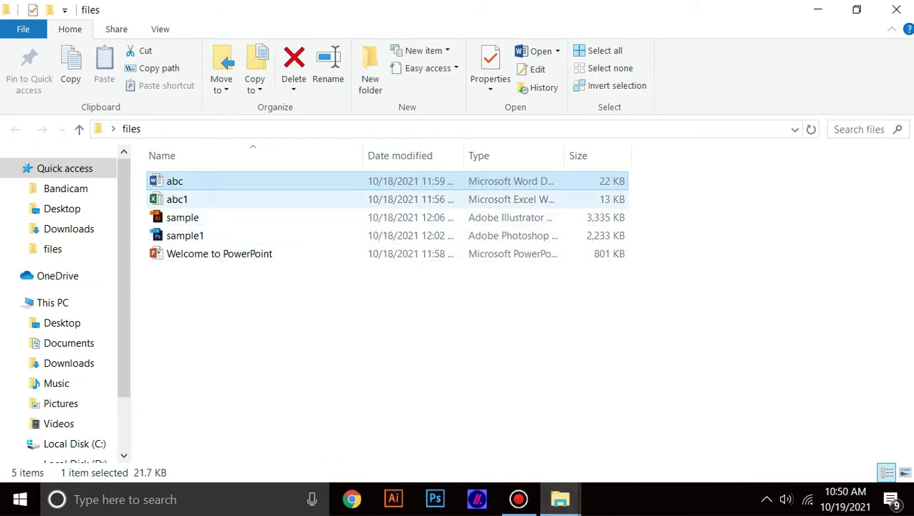
double_click(186, 199)
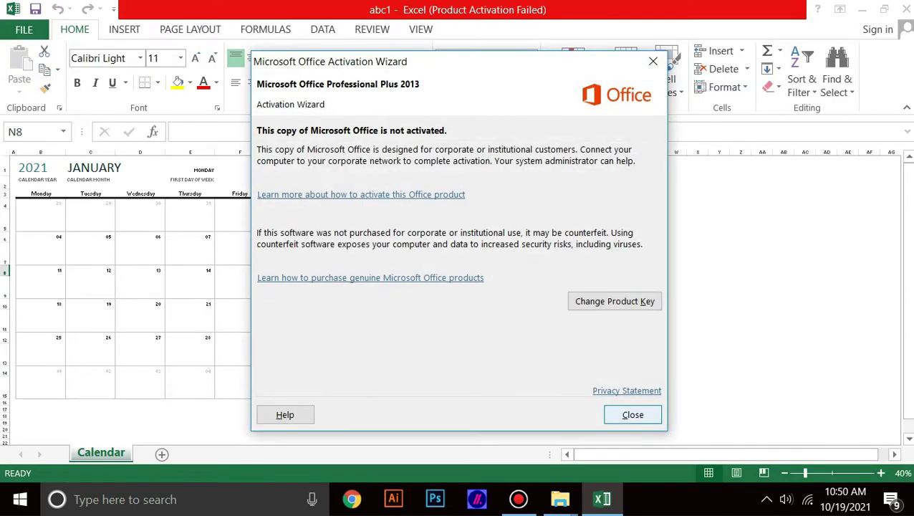
click(632, 413)
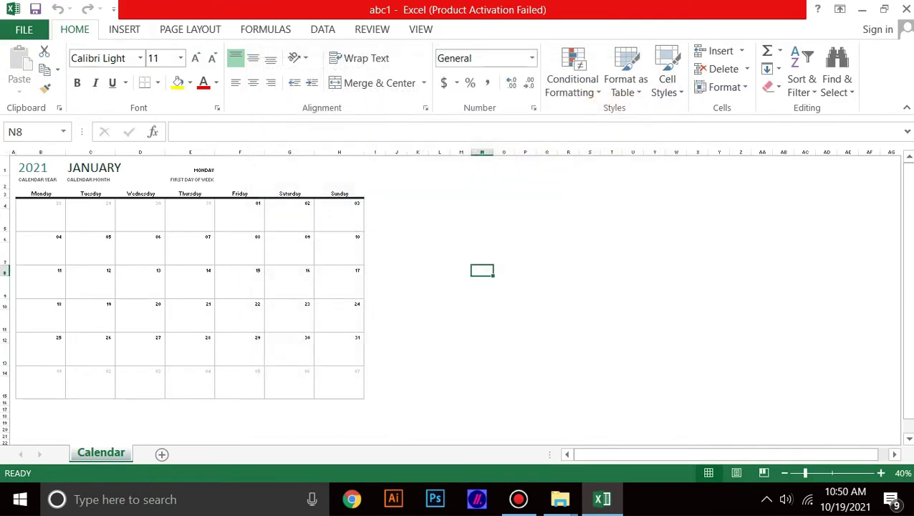
Step: Save the workbook as a PDF named abc1 in the pdf folder inside Music
click(24, 29)
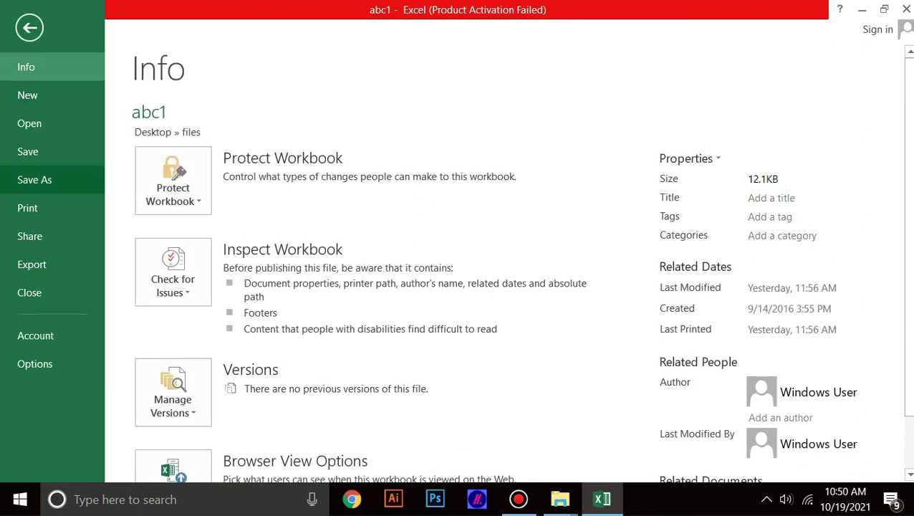
click(35, 180)
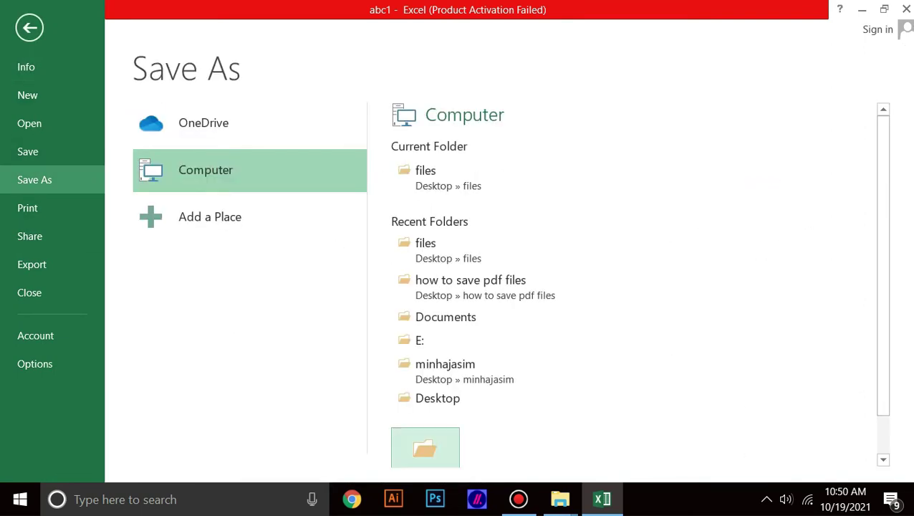
click(425, 447)
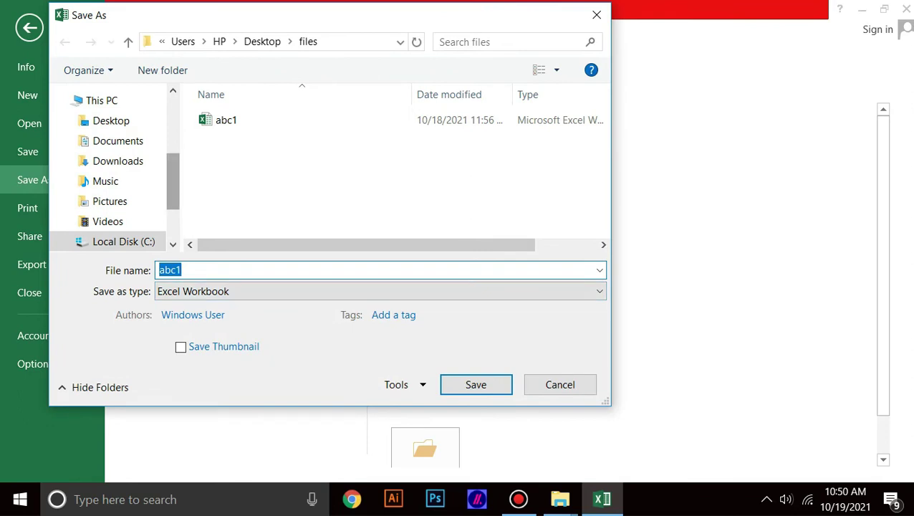
click(105, 181)
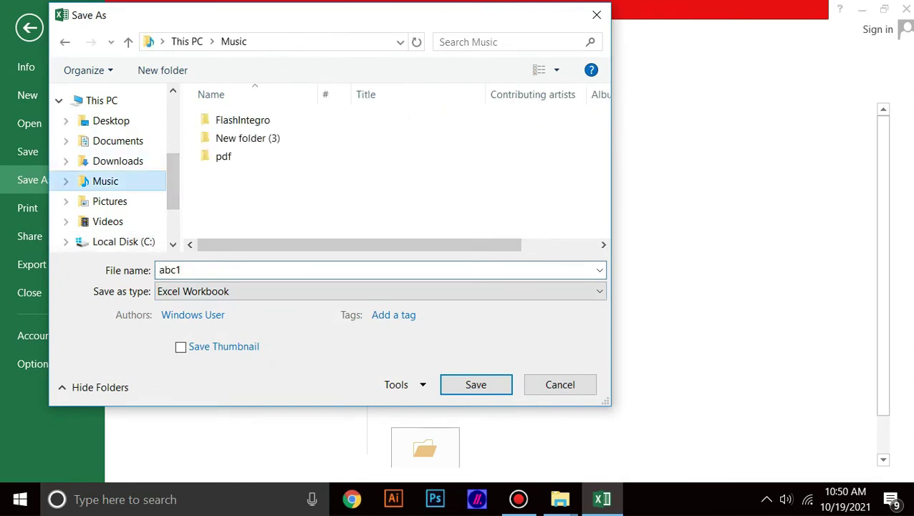
double_click(223, 156)
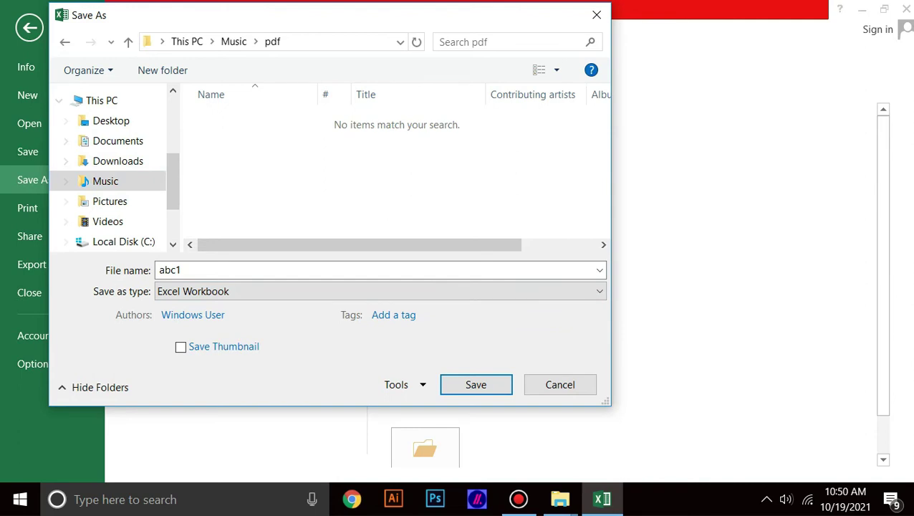
click(223, 270)
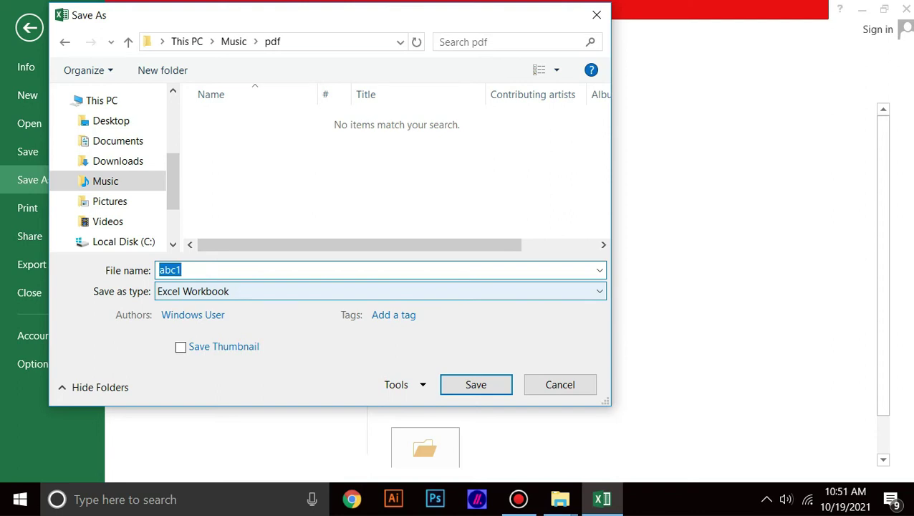
click(379, 291)
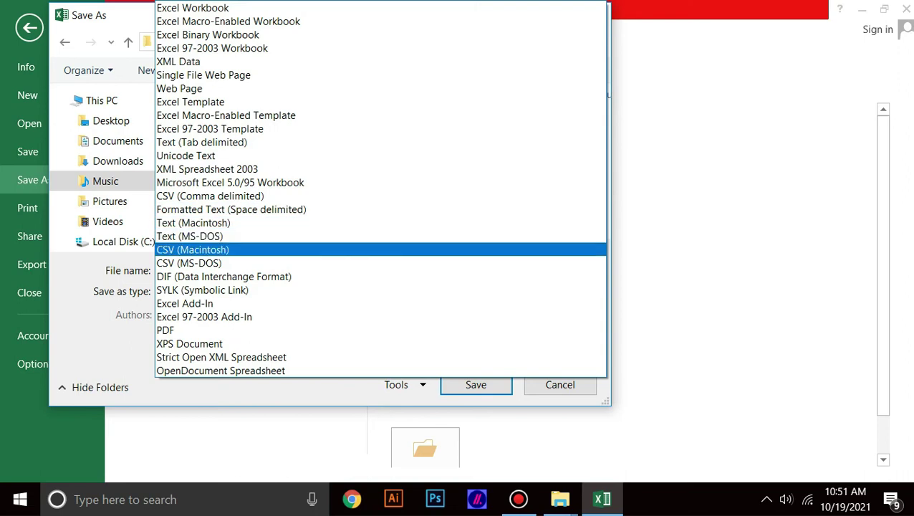
click(187, 330)
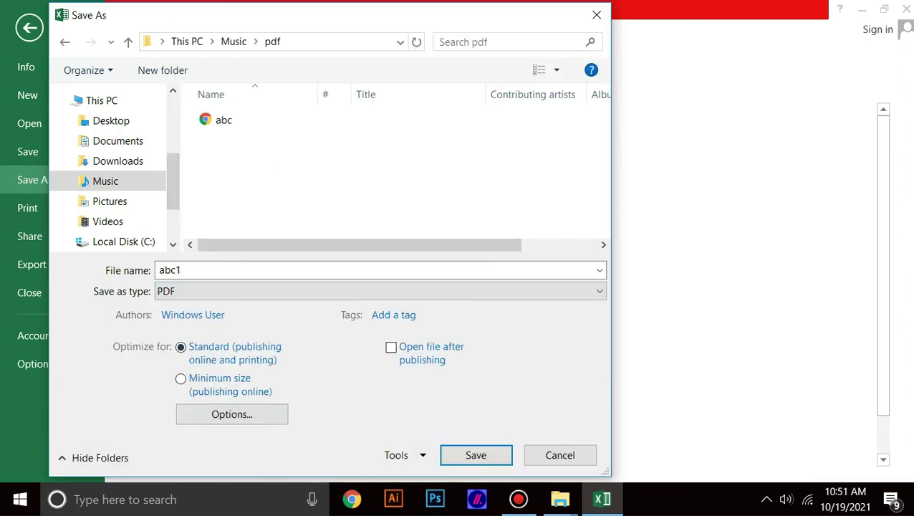
click(475, 455)
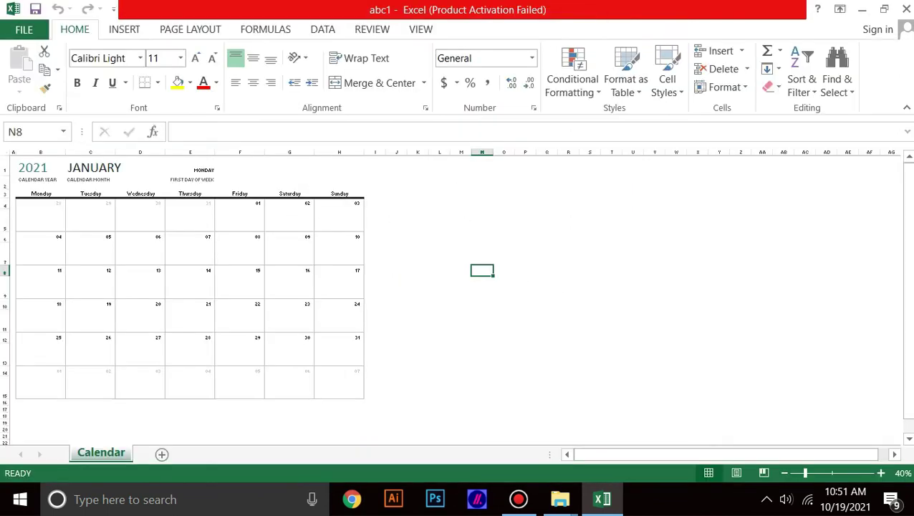
Step: Close the abc1 workbook without saving changes and go to the pdf folder window in File Explorer
click(904, 9)
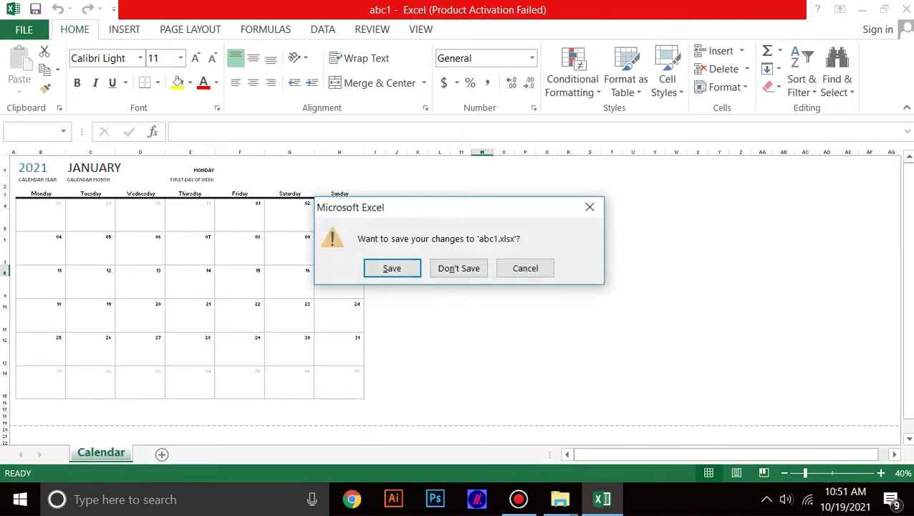
click(458, 268)
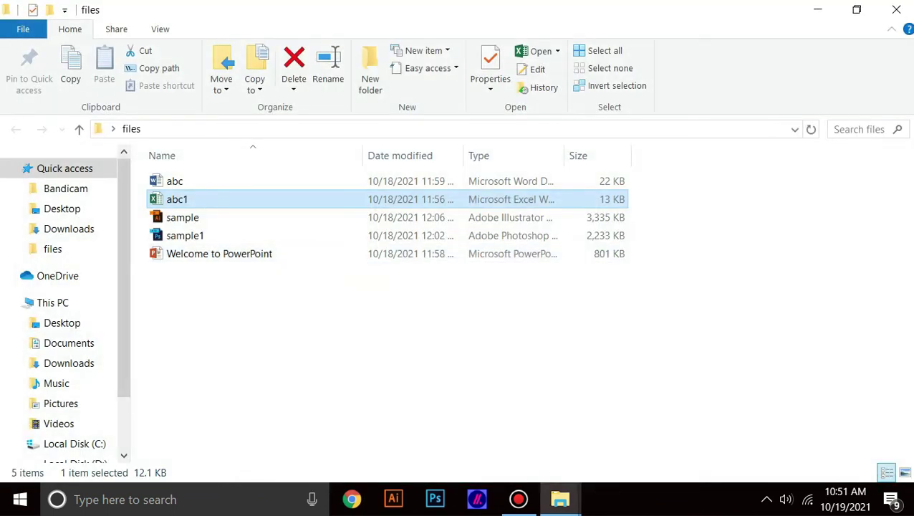
mouse_move(560, 499)
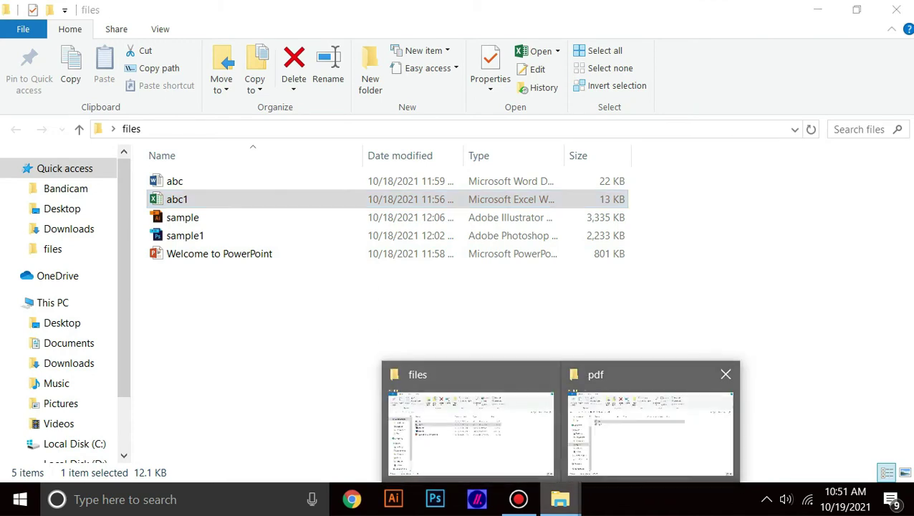
click(651, 419)
Step: Open the exported abc1 PDF, look over its calendar page and close it
double_click(177, 199)
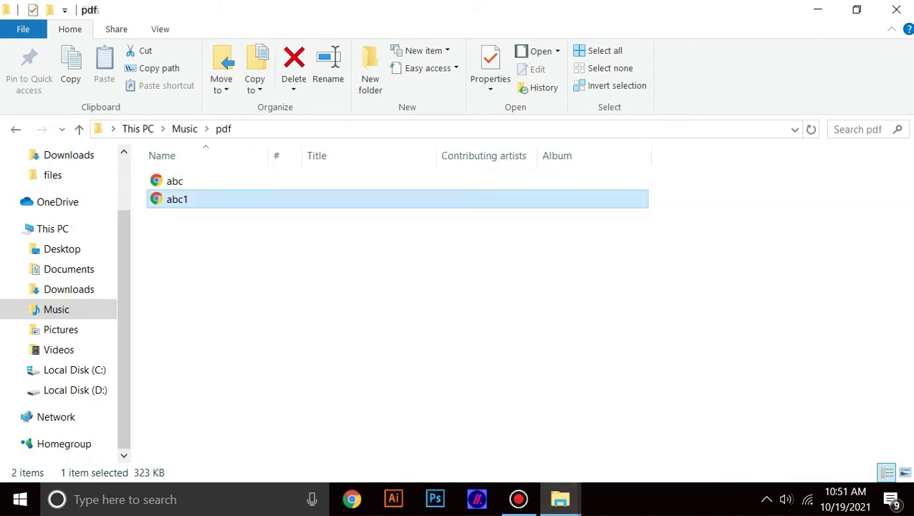
scroll(582, 291, down, 2)
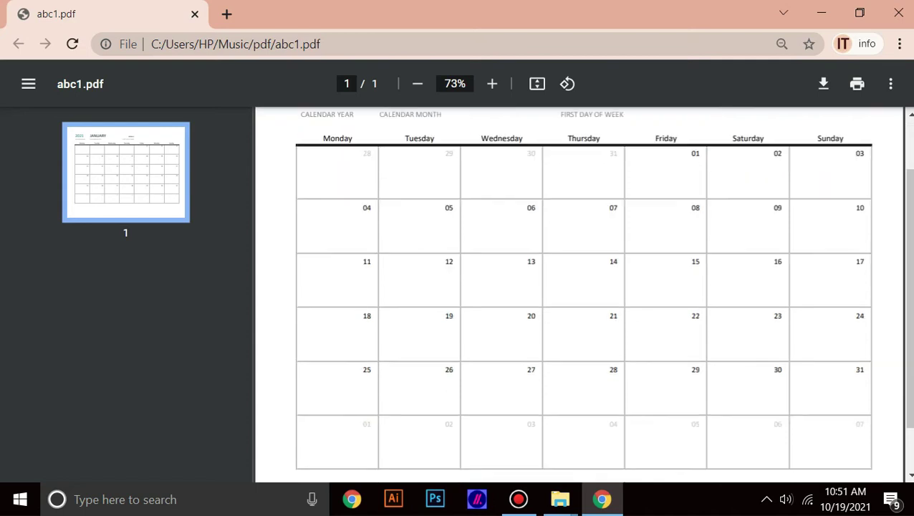
scroll(582, 291, up, 2)
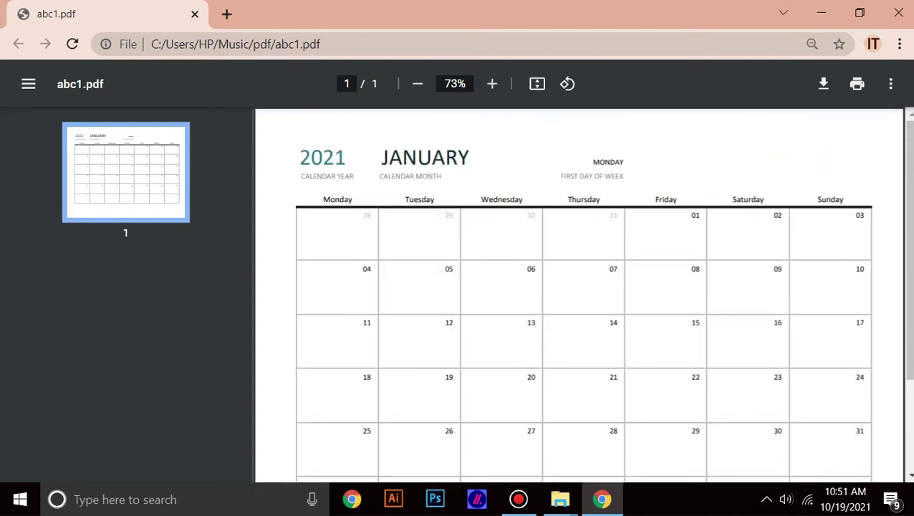
click(898, 13)
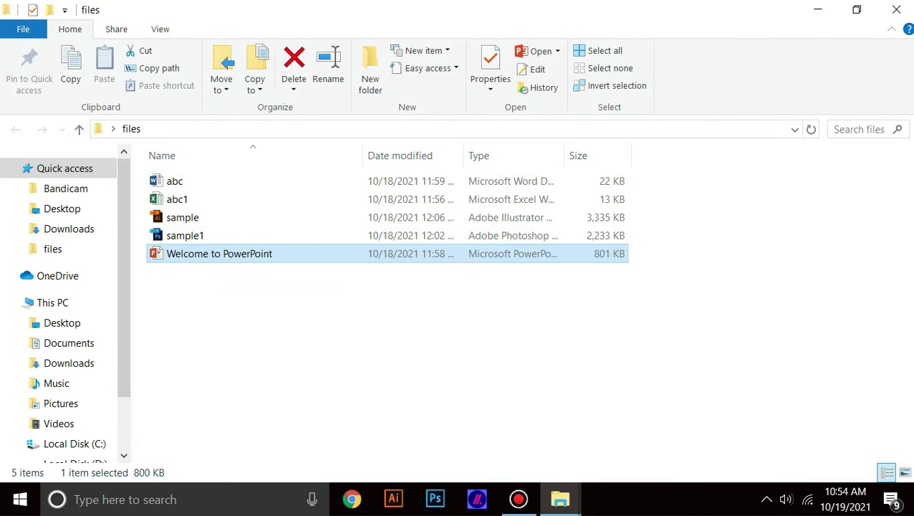
Step: Open the Welcome to PowerPoint presentation, dismissing the activation wizard, and start saving a copy in the pdf folder inside Music
double_click(219, 255)
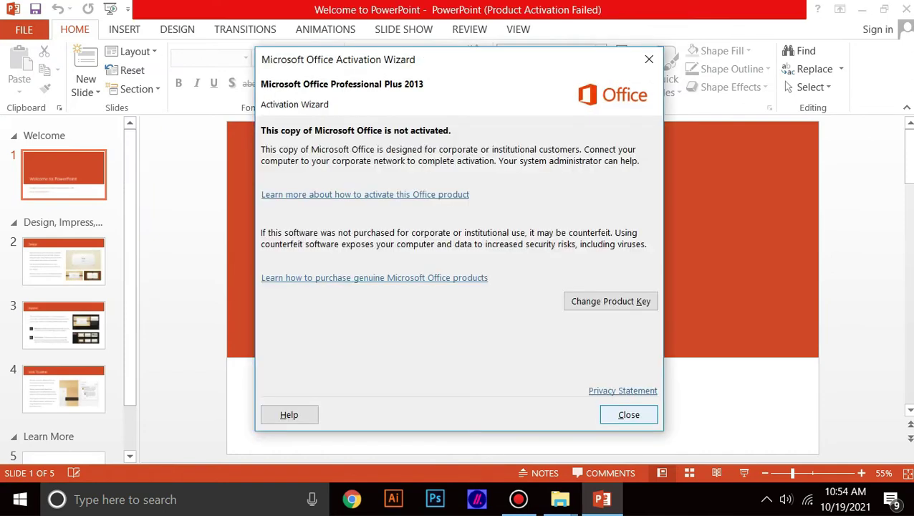
click(629, 415)
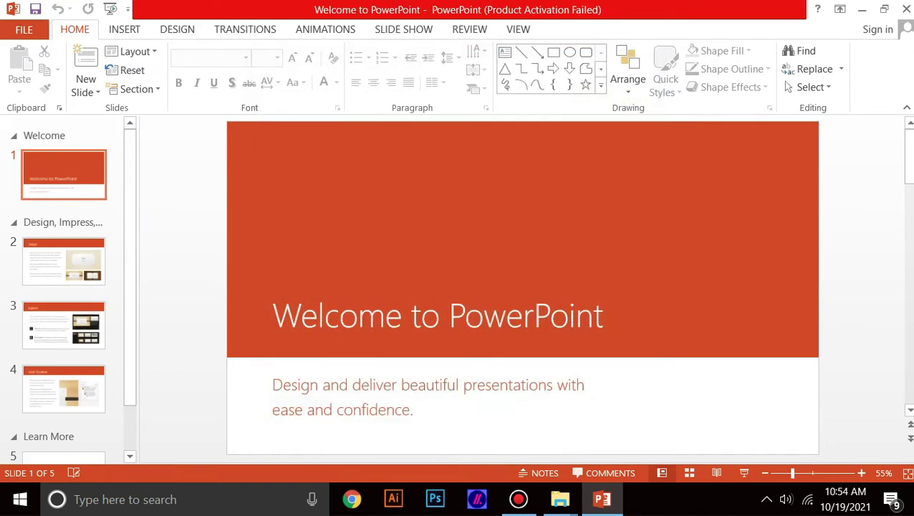
click(24, 30)
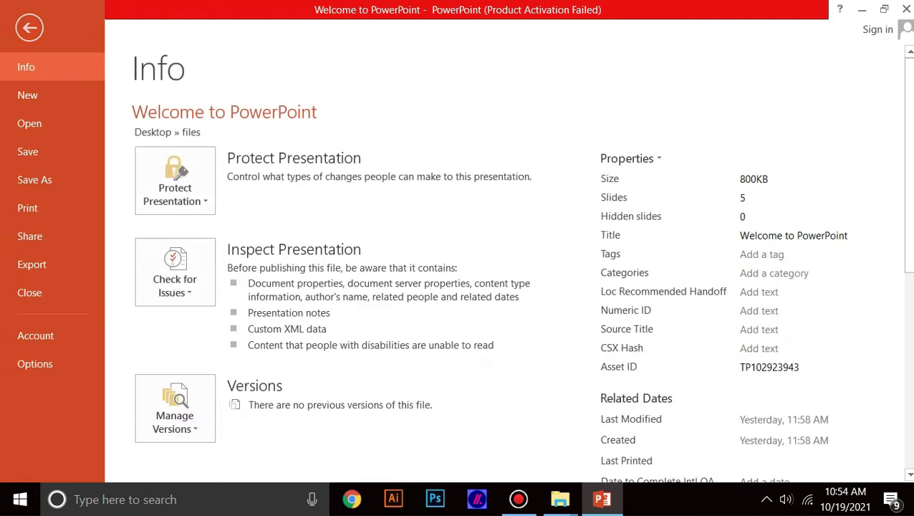
click(34, 179)
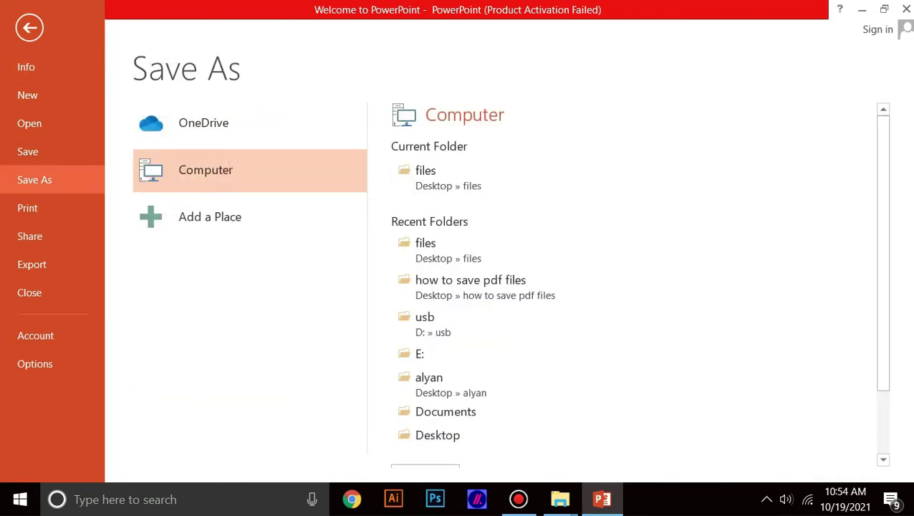
scroll(444, 276, down, 2)
click(424, 415)
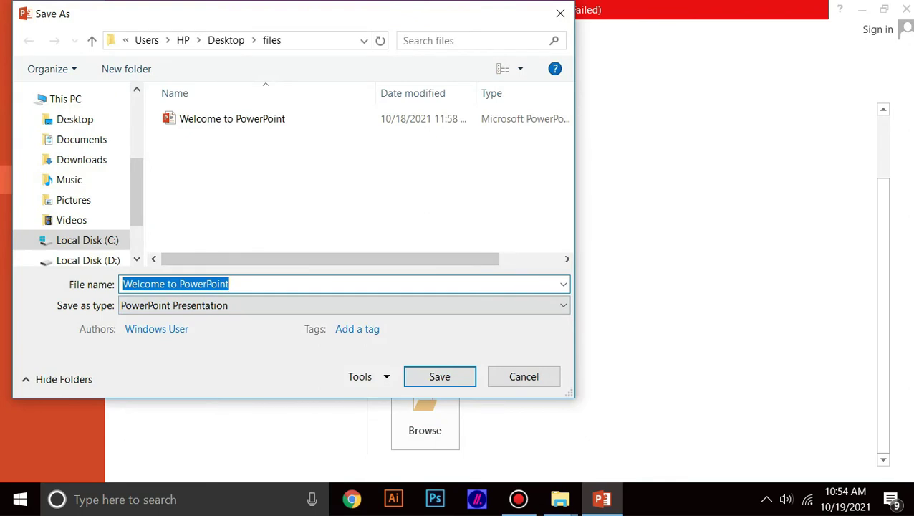
click(69, 179)
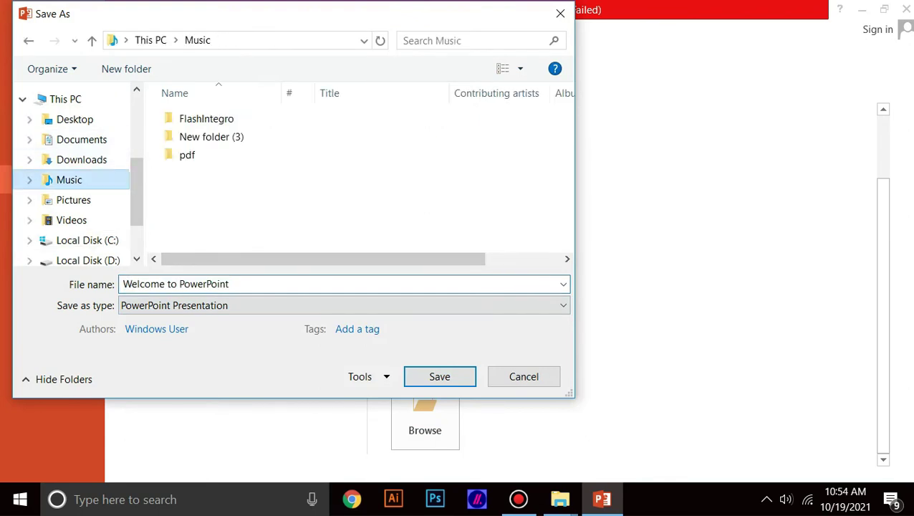
double_click(188, 153)
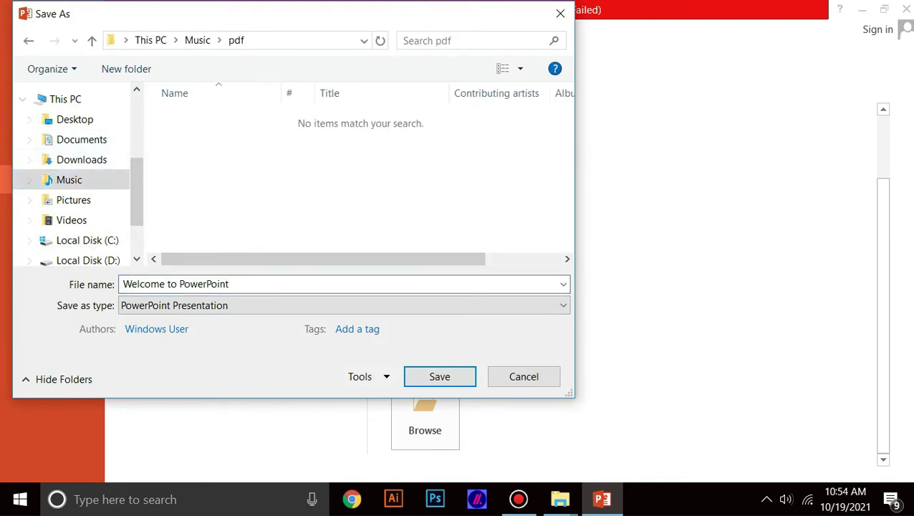
Step: Name the copy abc2, set its file type to PDF and save it
click(225, 284)
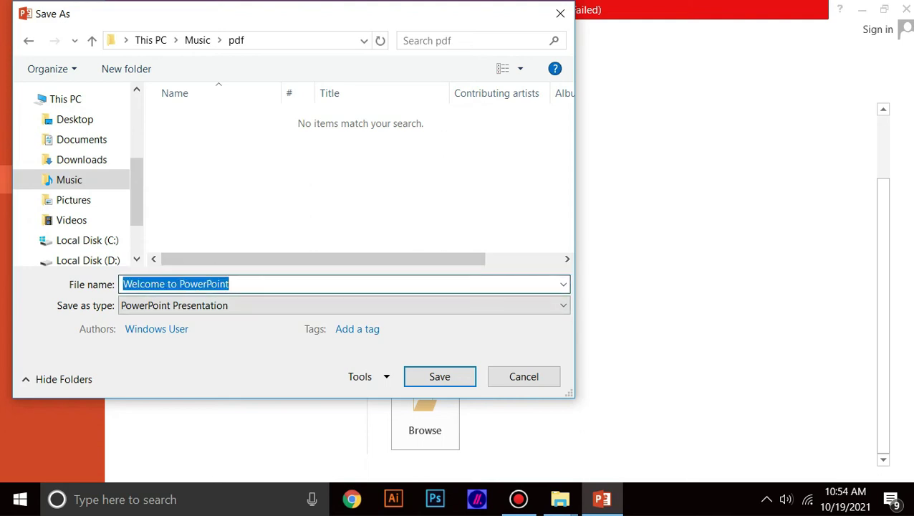
key(BackSpace)
text(a)
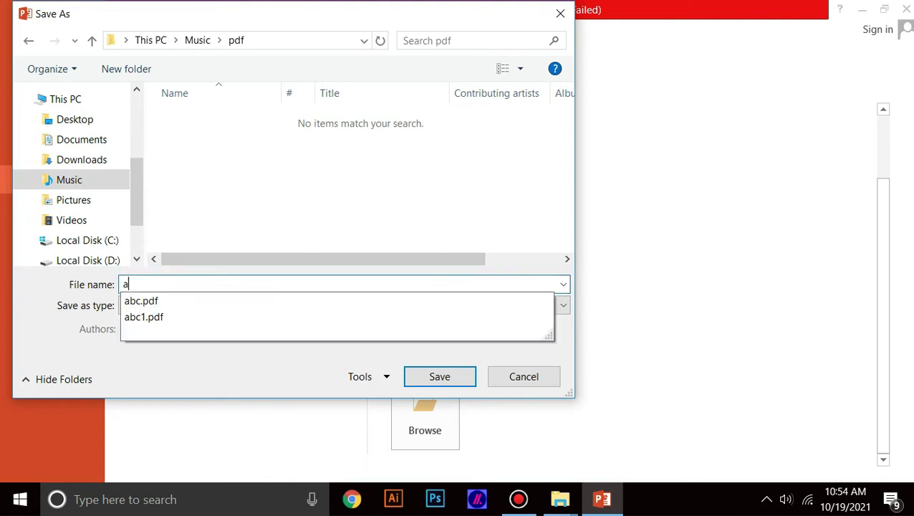
text(bc2)
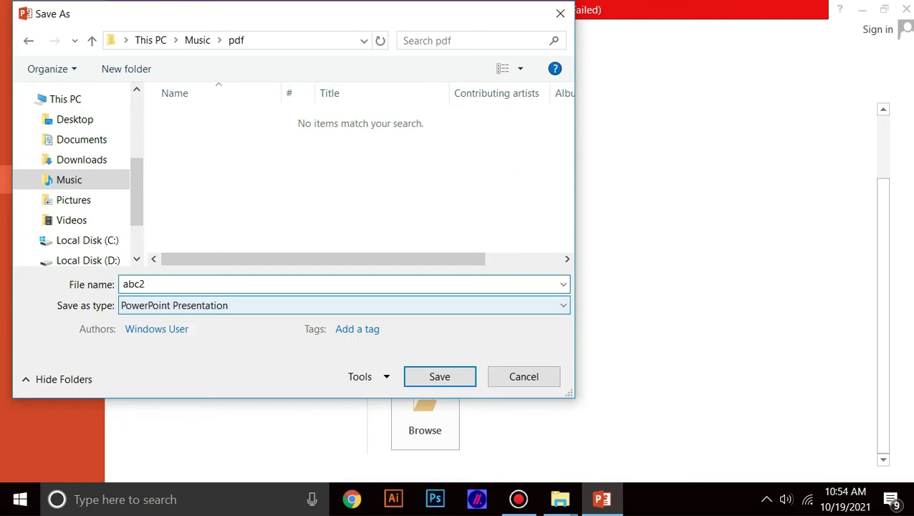
click(344, 305)
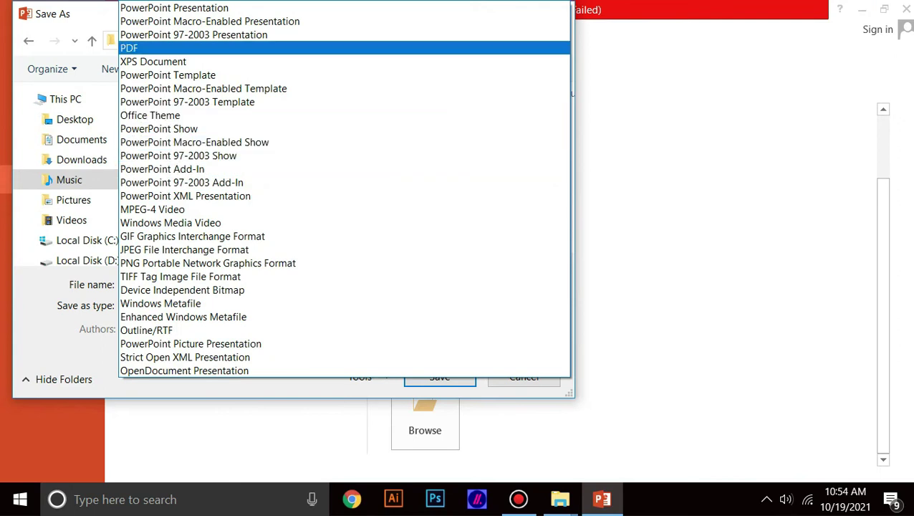
click(215, 47)
click(440, 444)
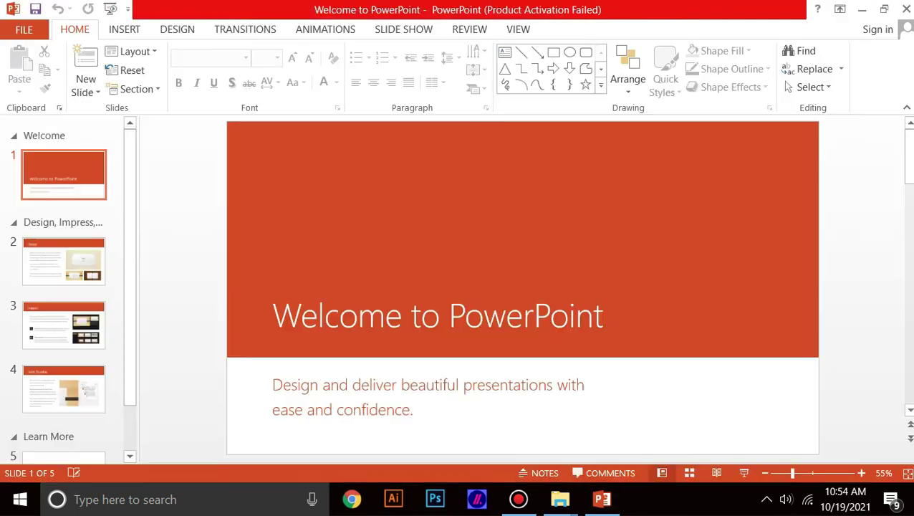
Step: Open the exported abc2 PDF from the pdf folder, look through its slides to the last page, and close it
mouse_move(560, 499)
mouse_move(471, 430)
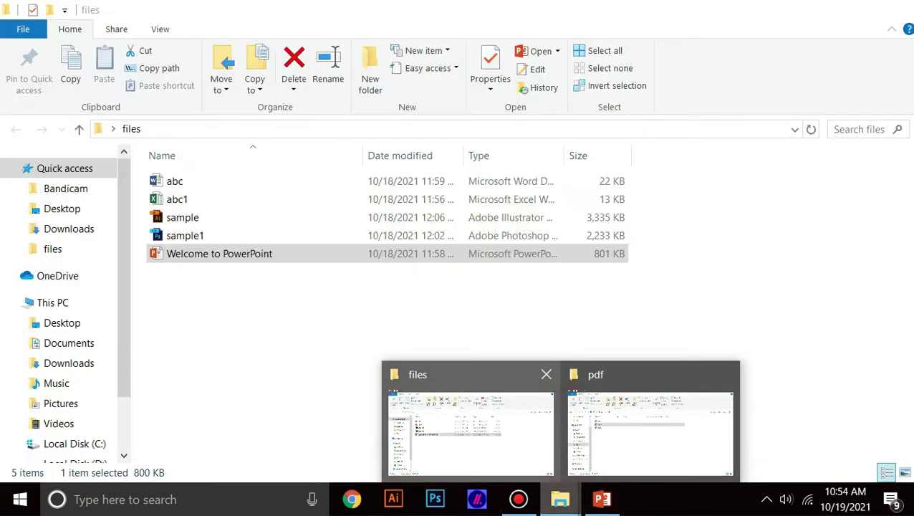
click(649, 433)
double_click(177, 217)
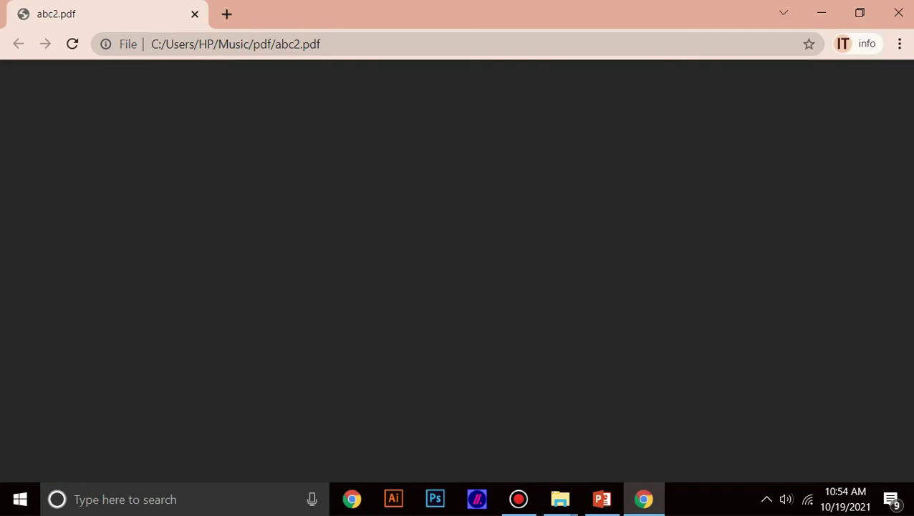
scroll(578, 294, down, 3)
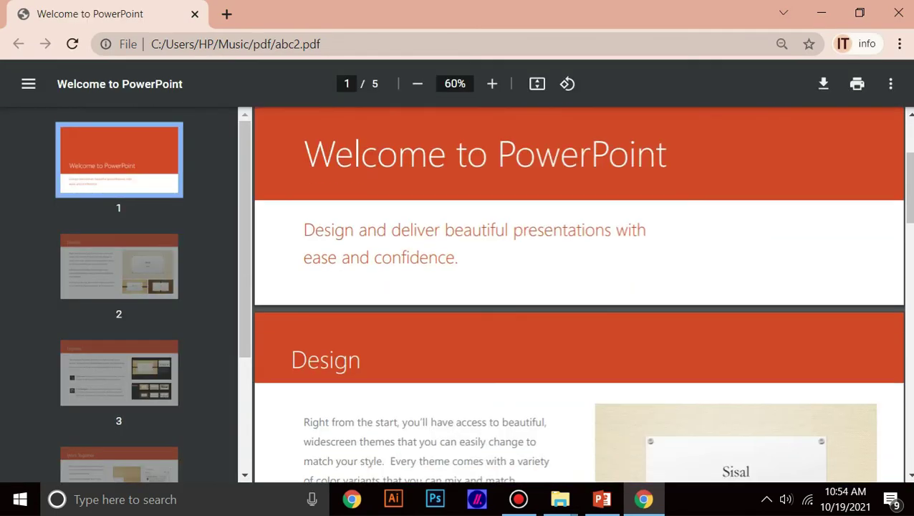
scroll(578, 294, down, 6)
scroll(578, 293, down, 6)
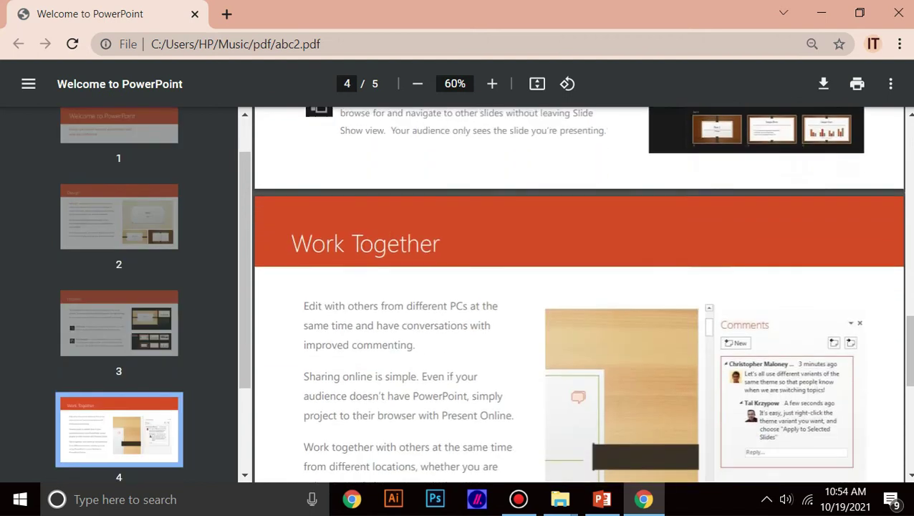
scroll(578, 293, down, 5)
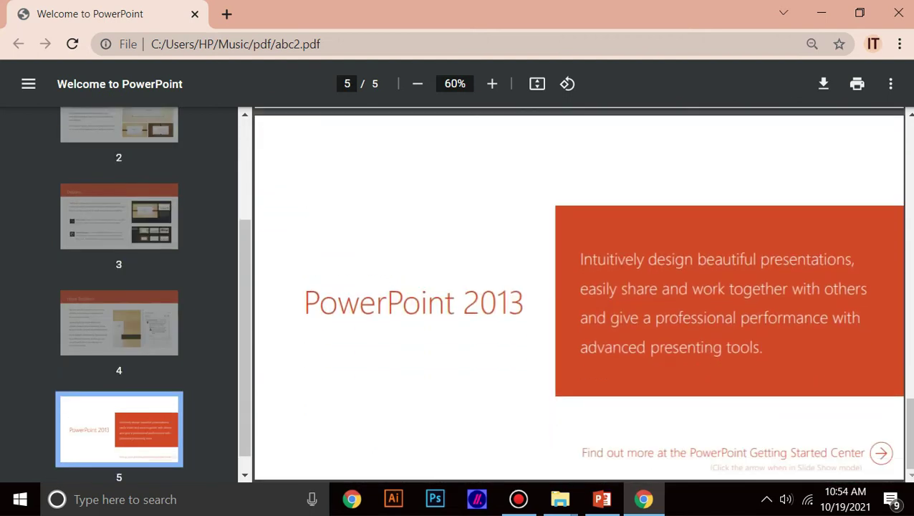
click(898, 13)
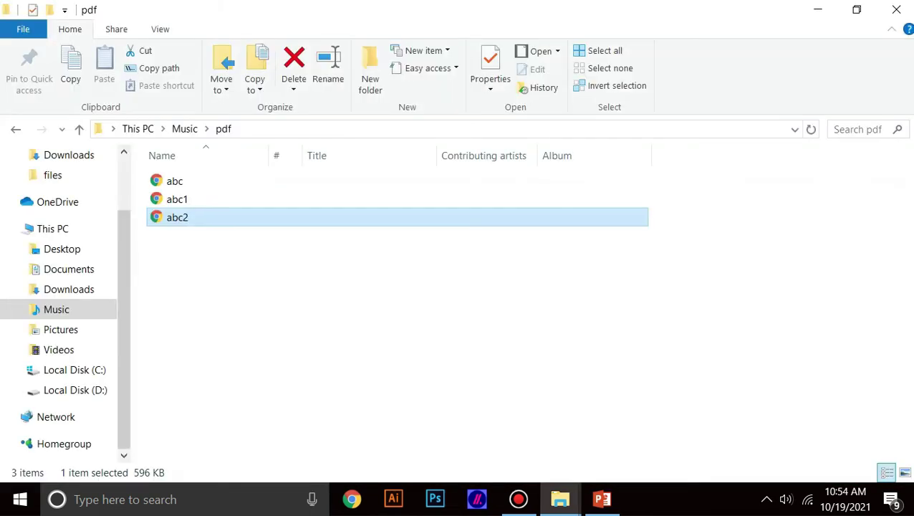
Step: Return to the PowerPoint presentation, start another save with PDF as the file type, and open the PDF publishing options
click(601, 499)
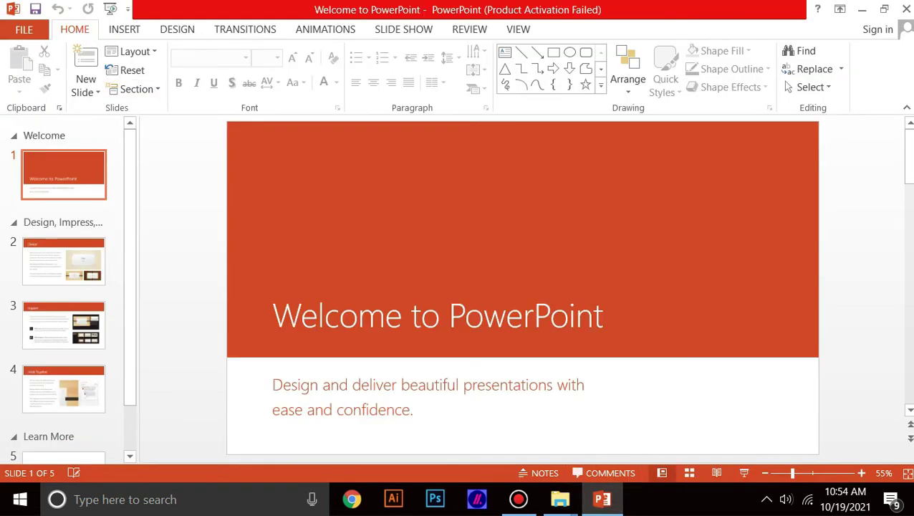
click(24, 30)
click(35, 180)
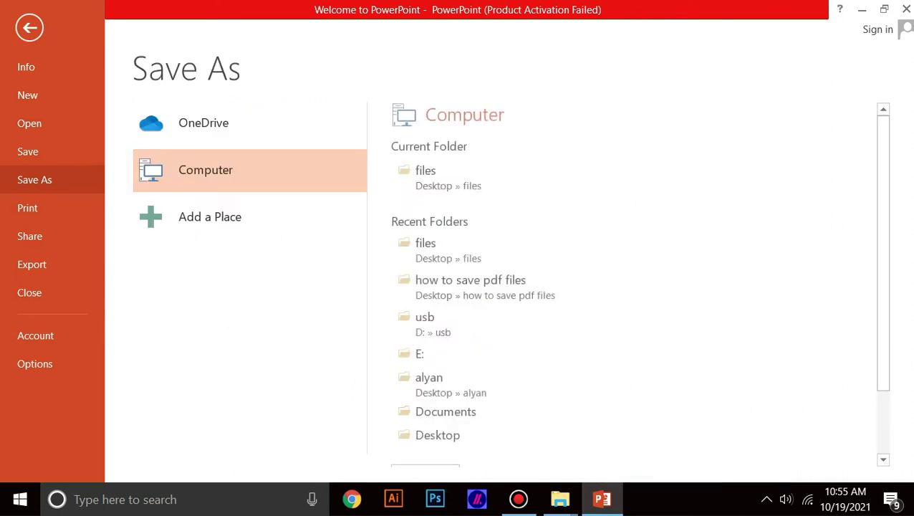
scroll(494, 411, down, 2)
click(425, 415)
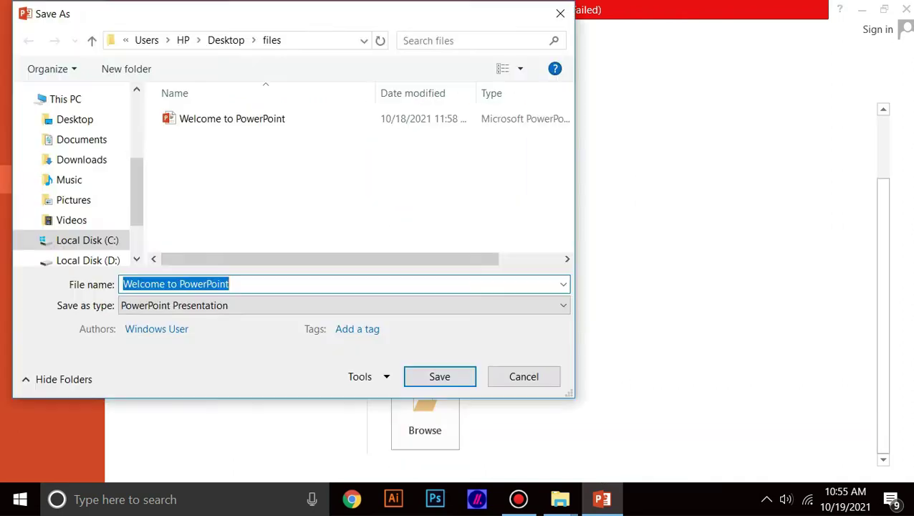
click(344, 305)
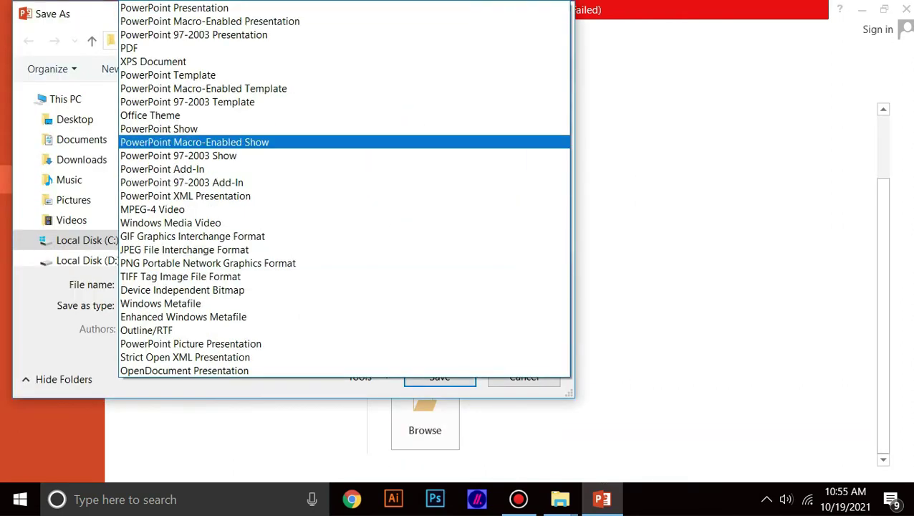
click(286, 48)
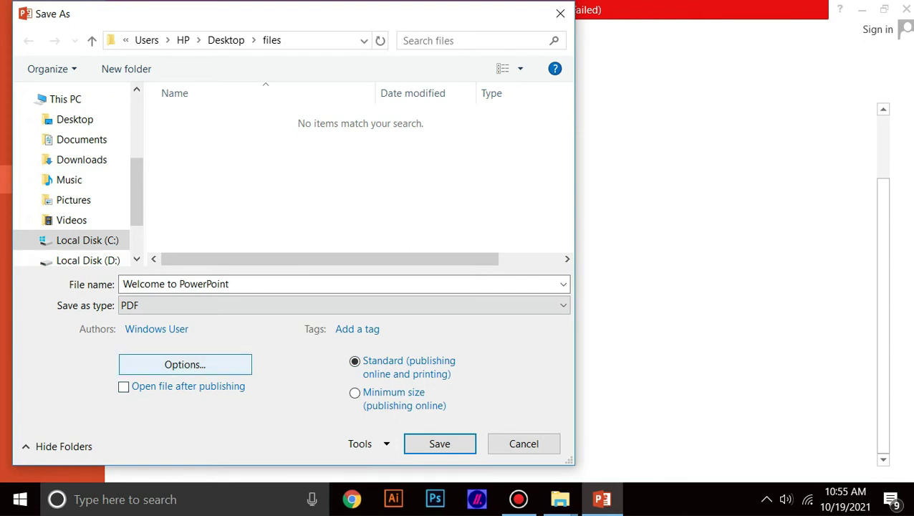
click(185, 364)
drag(281, 63, 260, 35)
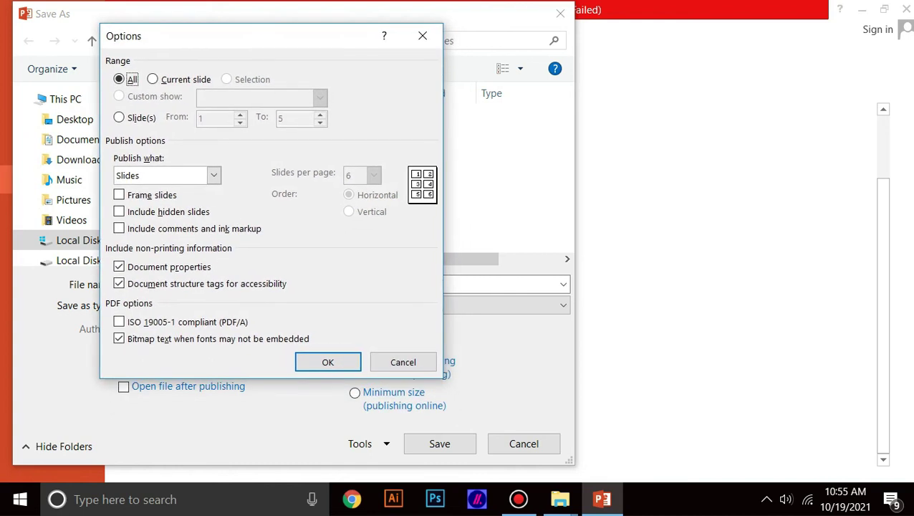